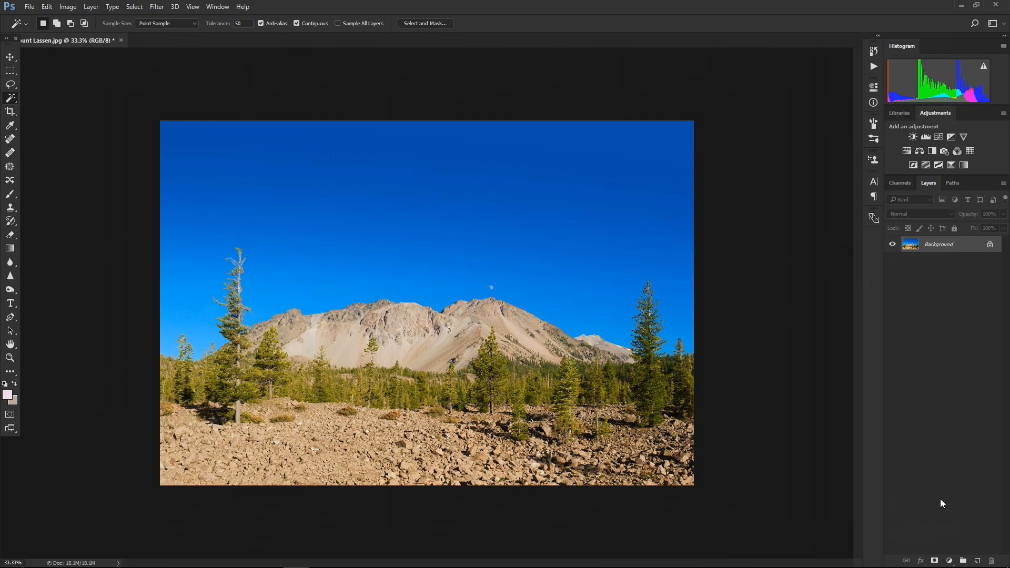
Step: Add a Curves adjustment layer with a contrast-boosting S-curve, mapping input 182 to output 209 and input 71 to output 49
click(950, 561)
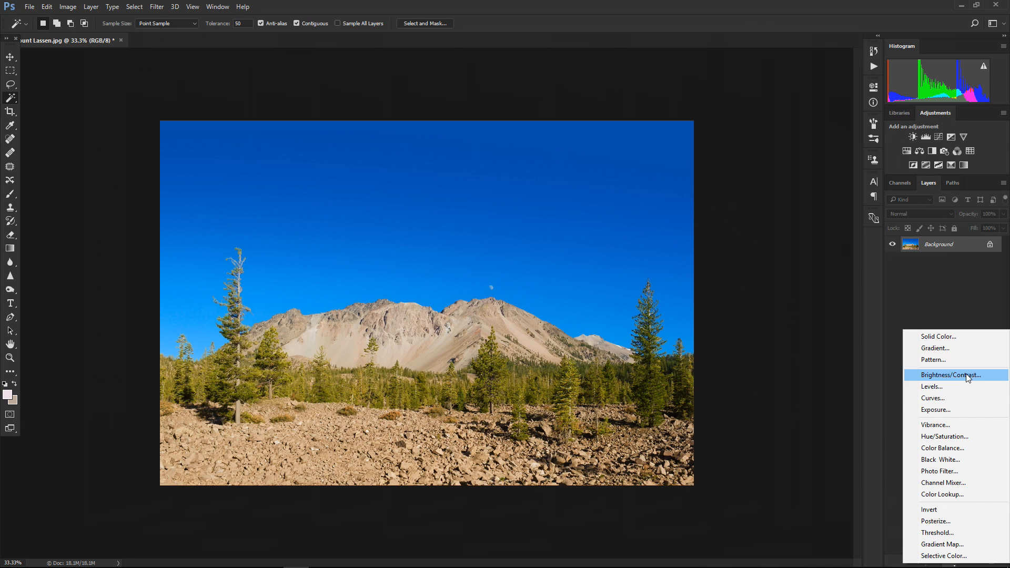
click(939, 403)
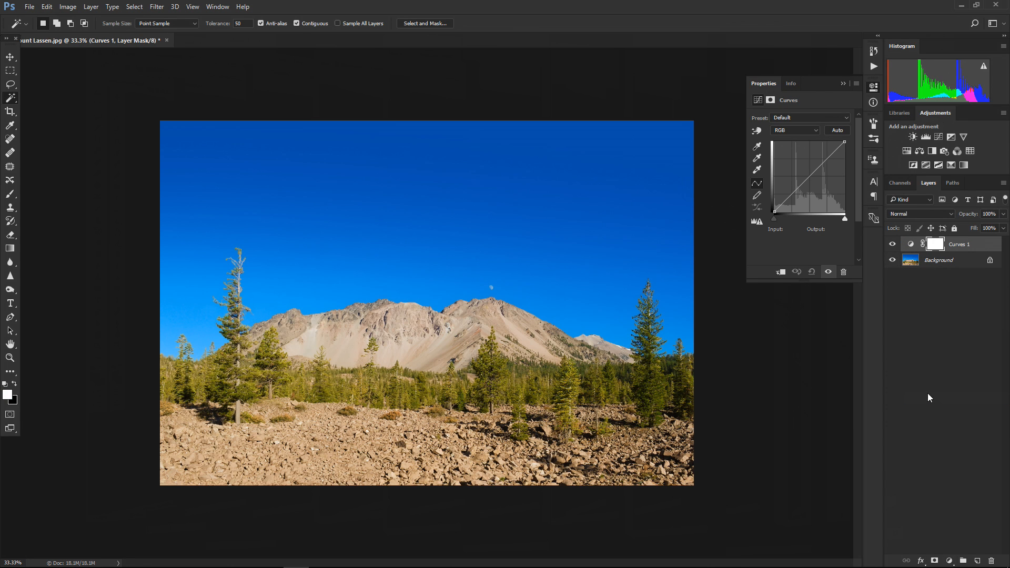
drag(824, 162, 824, 154)
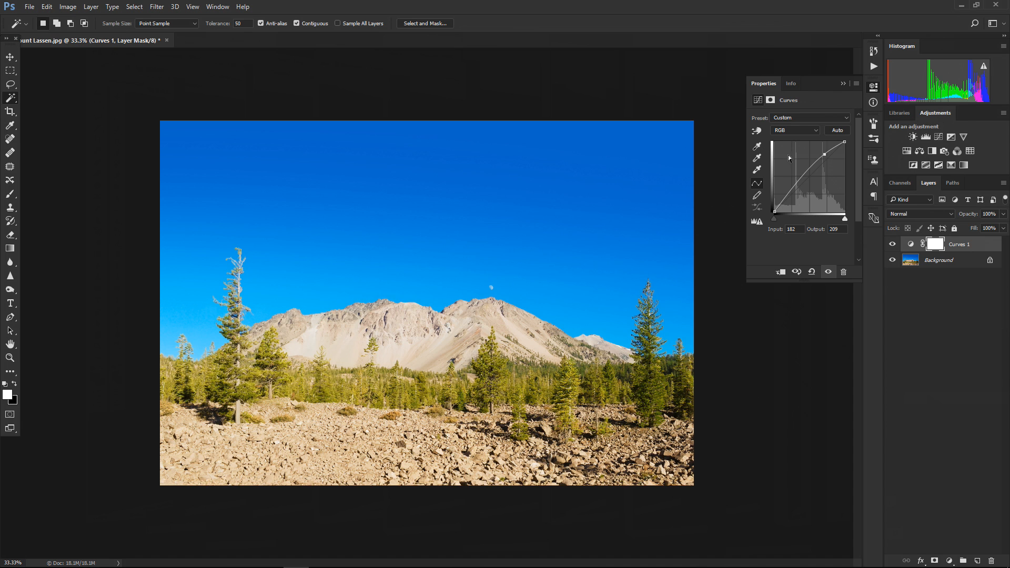
drag(790, 192, 794, 197)
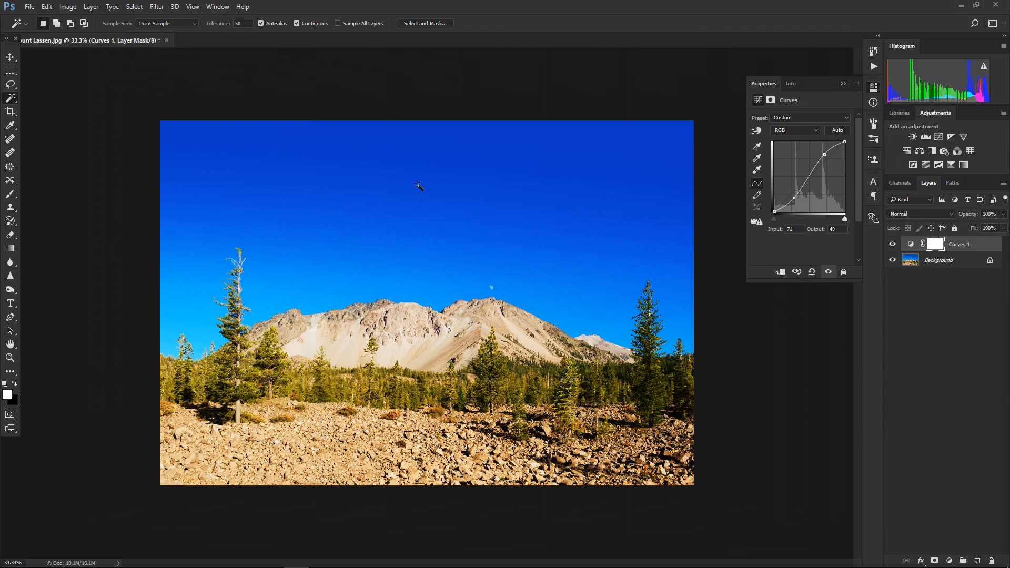
Step: Examine the sky at 100% magnification from above the mountain to the photo's upper-left corner for banding, and return to the full view
key(ctrl+plus)
key(ctrl+plus)
key(ctrl+plus)
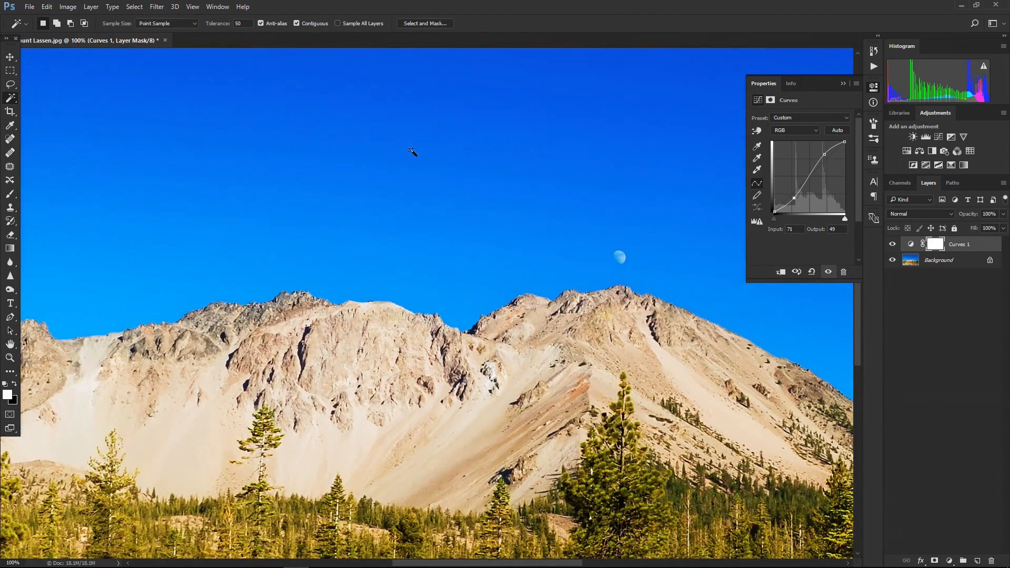
drag(412, 152, 383, 401)
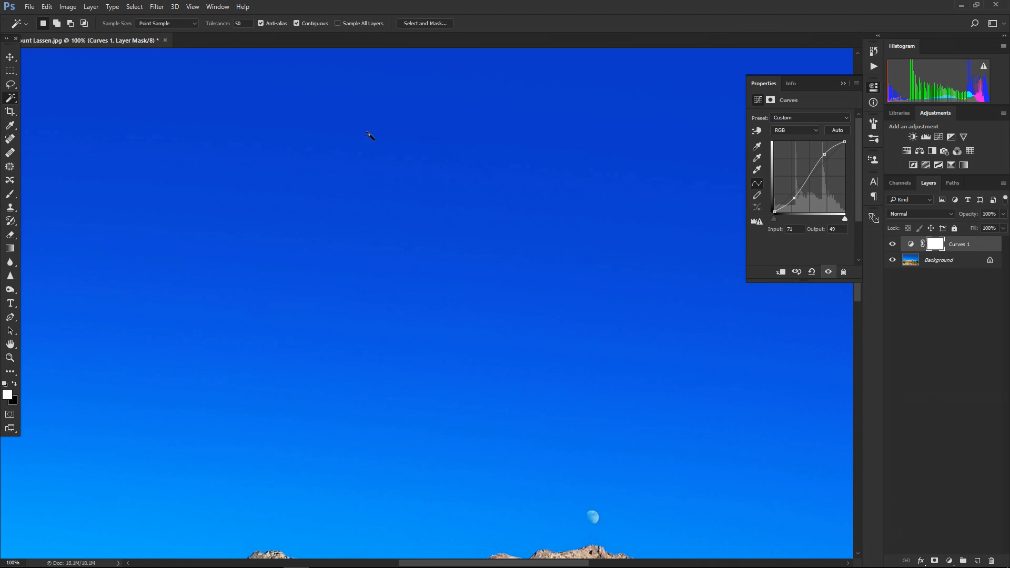
drag(270, 299, 690, 268)
drag(302, 278, 310, 395)
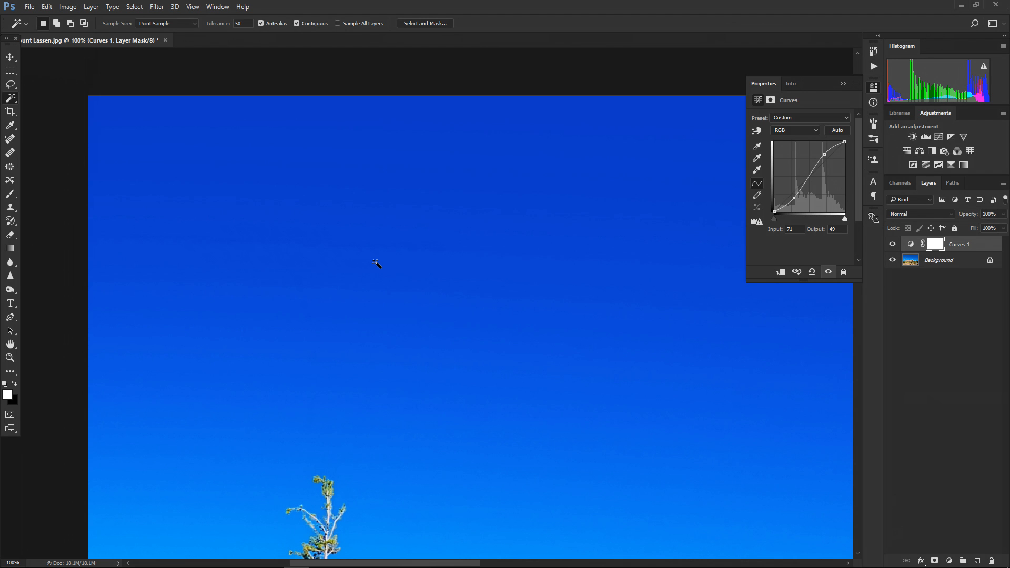
key(ctrl+minus)
key(ctrl+minus)
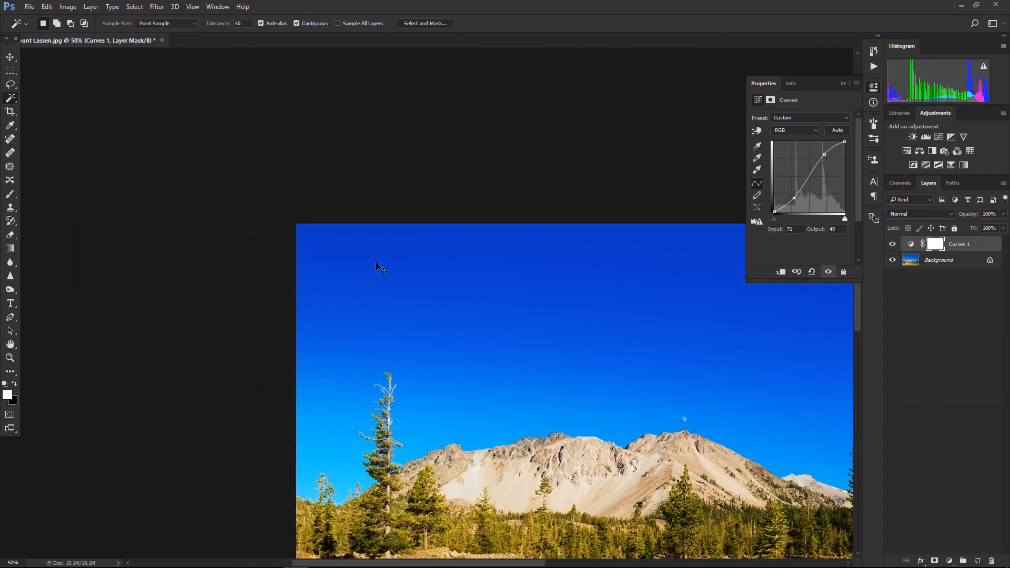
key(ctrl+minus)
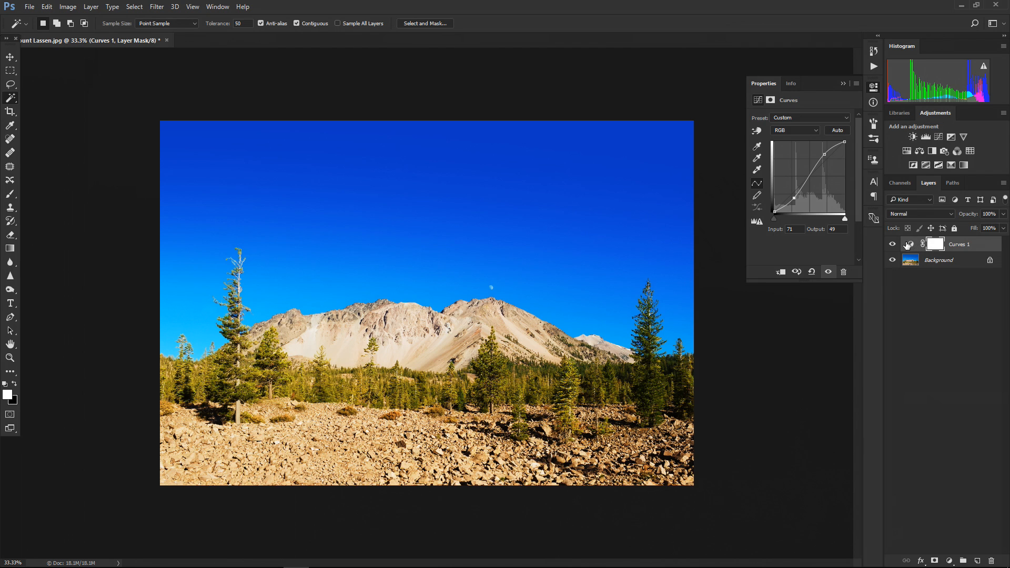
Step: Paint black over the sky on the Curves 1 layer mask with a large Brush, enlarged to 500 px, to hide the adjustment there
click(934, 244)
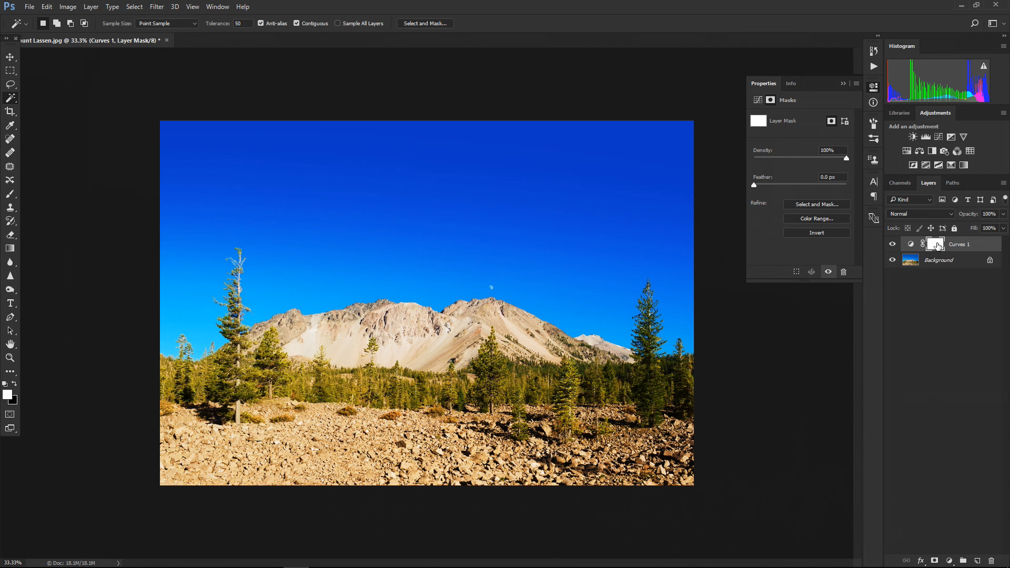
click(10, 196)
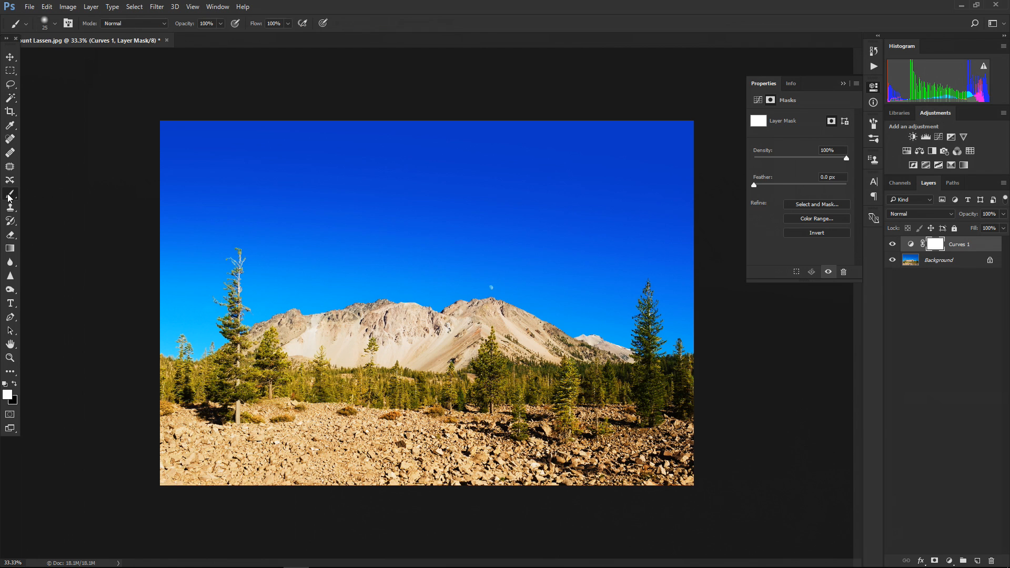
click(15, 387)
key(bracketright)
key(bracketright)
key(bracketright)
key(bracketright)
key(bracketright)
key(bracketright)
key(bracketright)
key(bracketright)
key(bracketright)
key(bracketright)
key(bracketright)
mouse_move(681, 128)
mouse_down()
mouse_move(149, 130)
mouse_move(293, 138)
mouse_move(148, 154)
mouse_move(297, 158)
mouse_move(154, 170)
mouse_move(267, 173)
mouse_move(143, 196)
mouse_move(267, 201)
mouse_move(171, 205)
mouse_move(421, 176)
mouse_move(297, 166)
mouse_move(457, 156)
mouse_move(300, 141)
mouse_move(664, 138)
mouse_move(452, 157)
mouse_move(691, 149)
mouse_move(429, 164)
mouse_move(692, 165)
mouse_move(653, 182)
mouse_move(450, 186)
mouse_move(699, 192)
mouse_move(534, 196)
mouse_move(561, 182)
mouse_move(716, 170)
mouse_move(551, 200)
mouse_move(689, 207)
mouse_move(615, 225)
mouse_move(670, 245)
mouse_move(680, 260)
mouse_move(679, 335)
mouse_move(657, 253)
mouse_move(627, 259)
mouse_move(620, 329)
mouse_move(566, 322)
mouse_move(586, 306)
mouse_move(545, 264)
mouse_move(570, 242)
mouse_move(550, 232)
mouse_move(549, 218)
mouse_move(504, 200)
mouse_move(247, 182)
mouse_up()
key(bracketright)
key(bracketright)
key(bracketright)
key(bracketright)
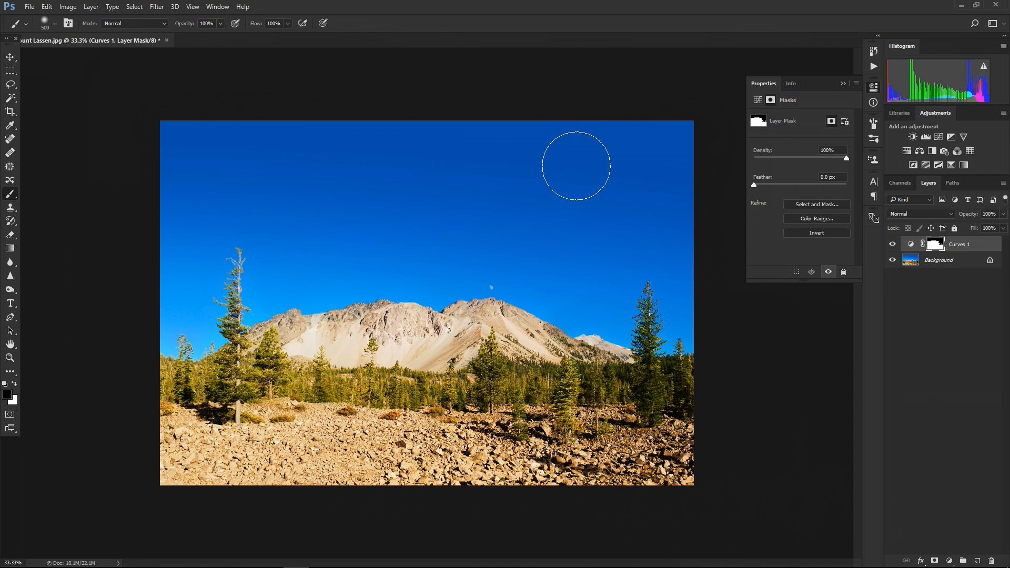
mouse_move(577, 166)
mouse_down()
mouse_move(558, 203)
mouse_move(437, 180)
mouse_up()
Step: Compare the photo with and without the masked Curves 1 adjustment, leaving the layer visible
click(891, 245)
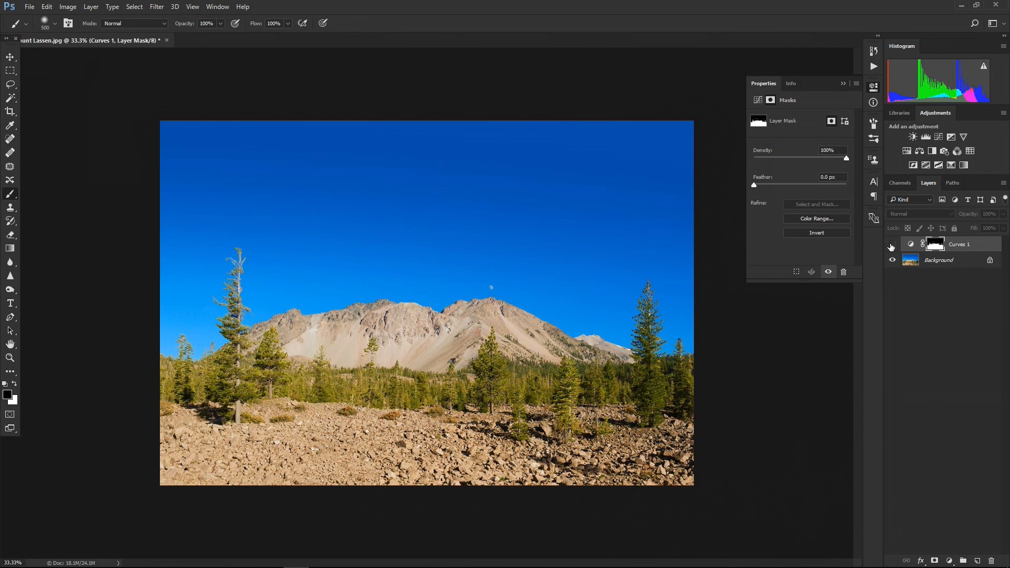
click(891, 245)
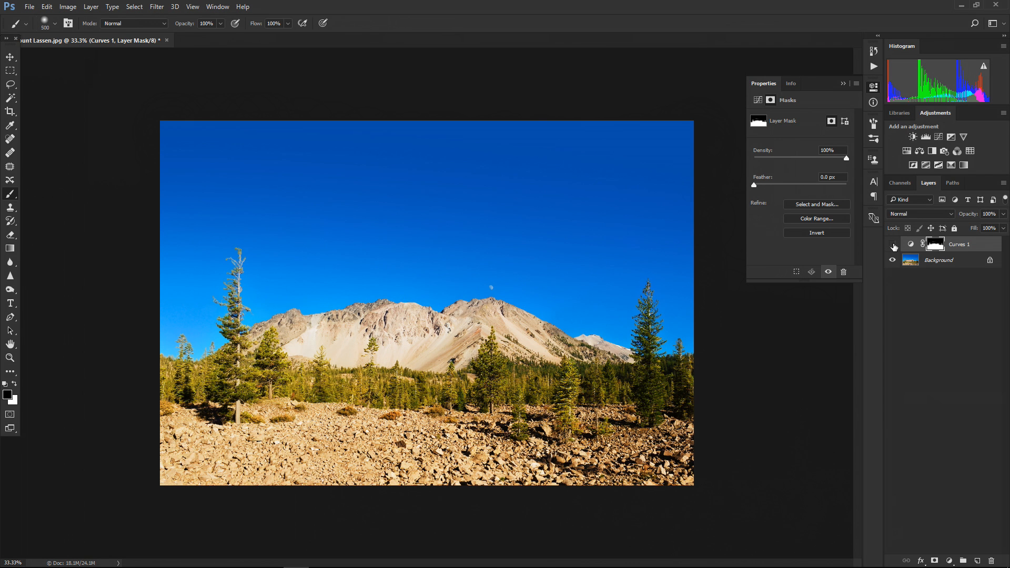
click(892, 246)
click(893, 245)
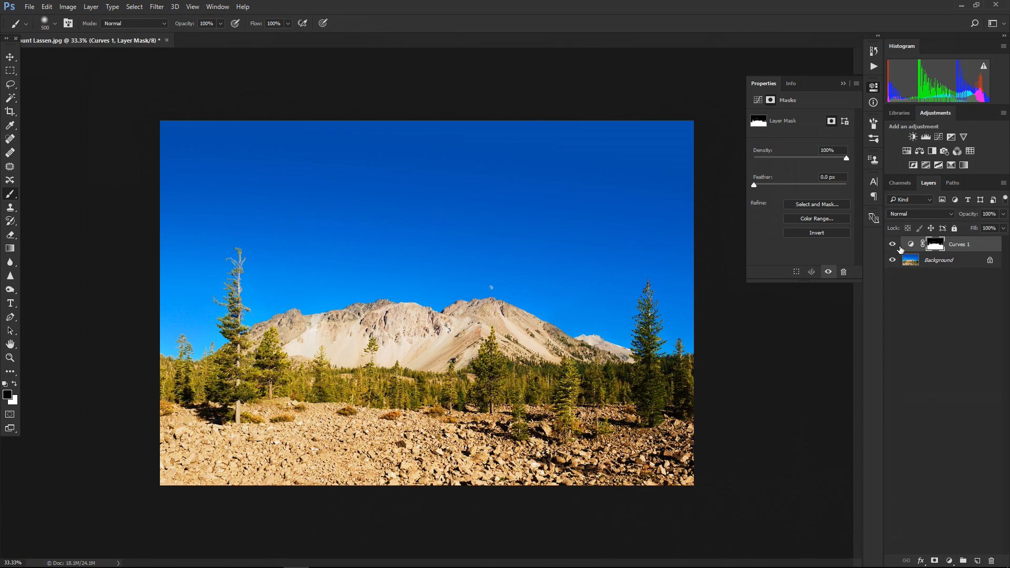